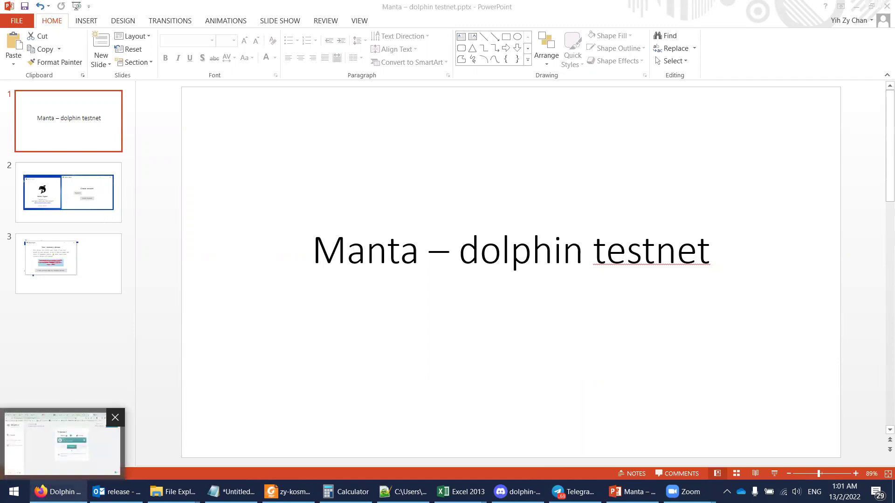
- Bring Firefox forward over the slides and switch to the manta-signer GitHub releases page
click(58, 492)
click(708, 9)
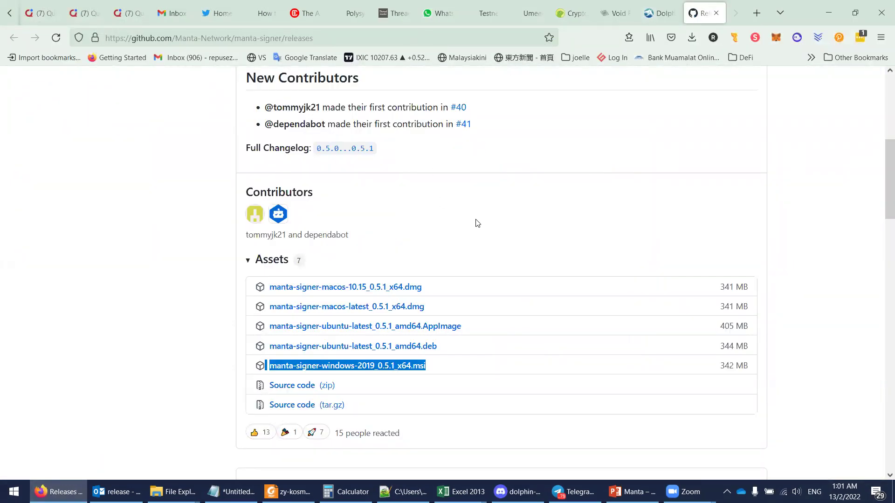
- Scroll to the release Assets and highlight the manta-signer-windows-2019_0.5.1_x64.msi link
scroll(477, 222, down, 1)
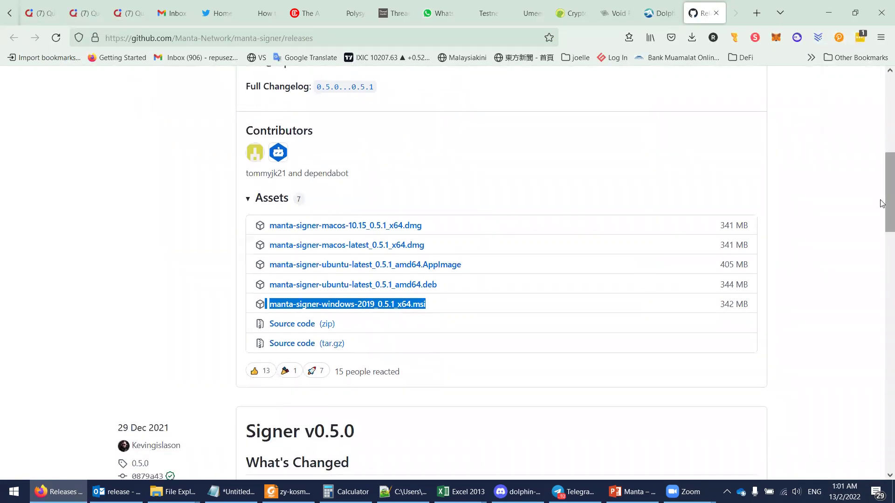
scroll(882, 204, down, 1)
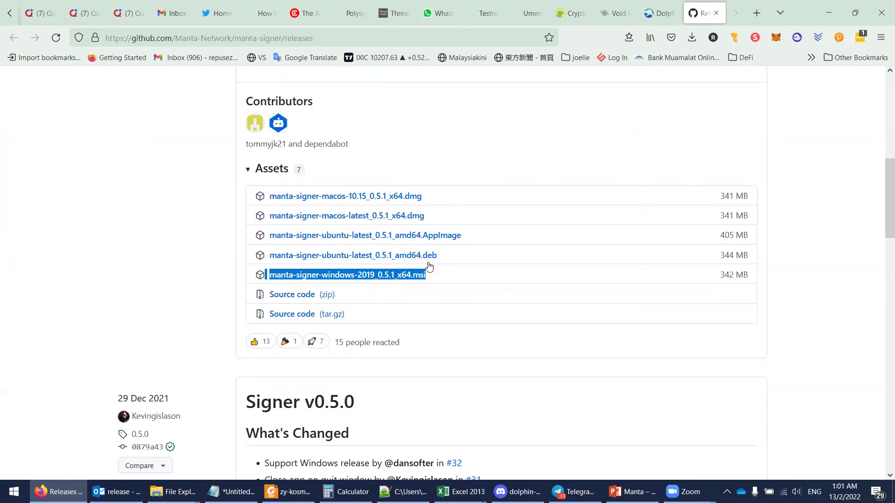
click(440, 280)
drag(464, 277, 268, 279)
- Raise the Manta Signer screenshot on slide 2 over the title area, then view slide 3
click(632, 492)
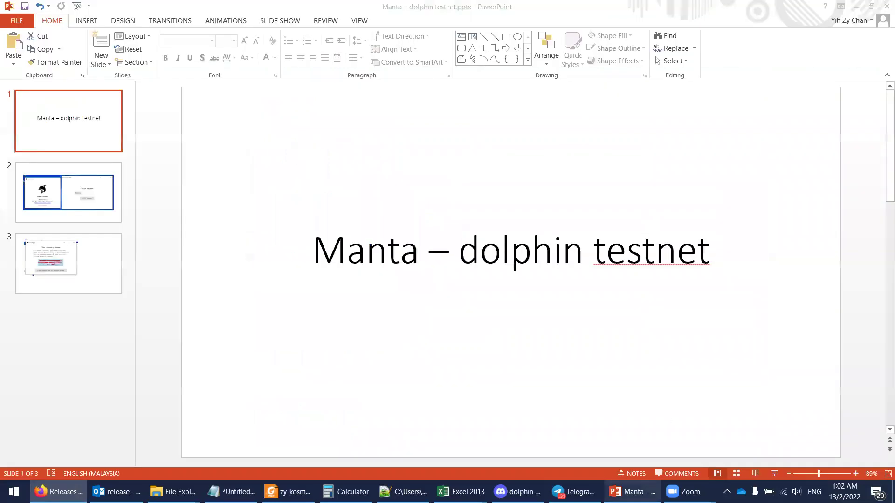
click(68, 196)
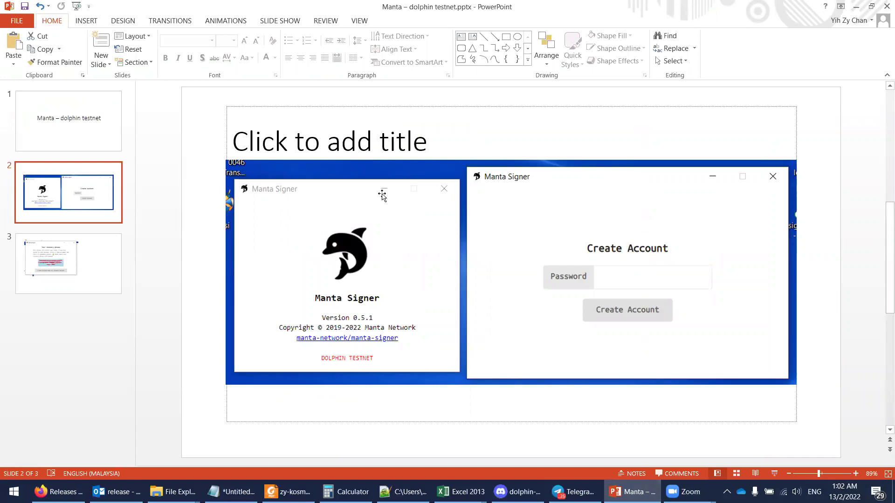
drag(381, 178, 378, 138)
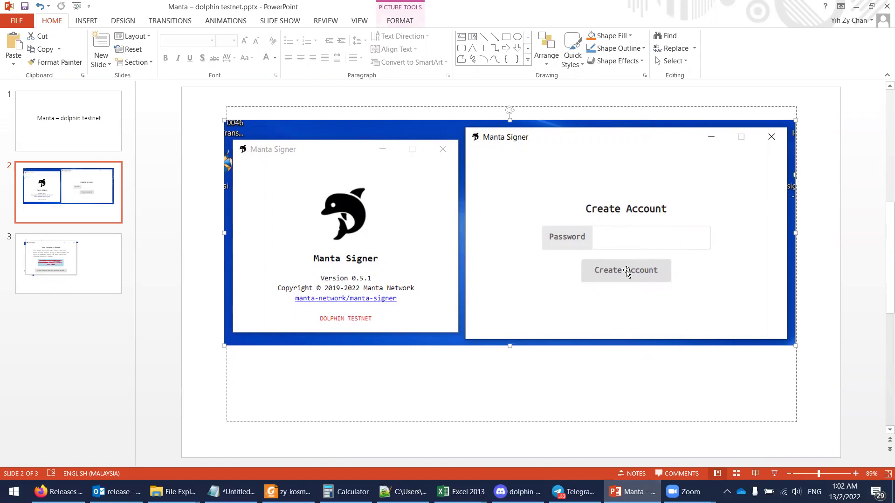
click(86, 277)
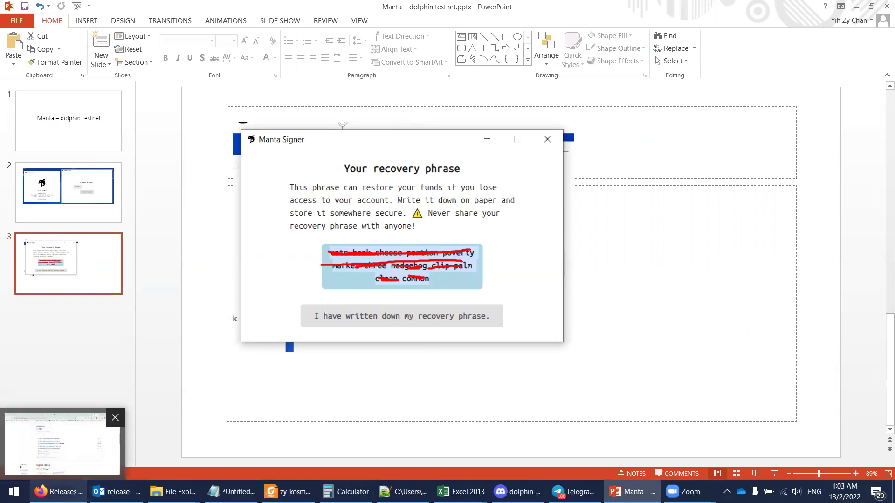
- Show the desktop and launch Manta Signer from its desktop icon
click(56, 492)
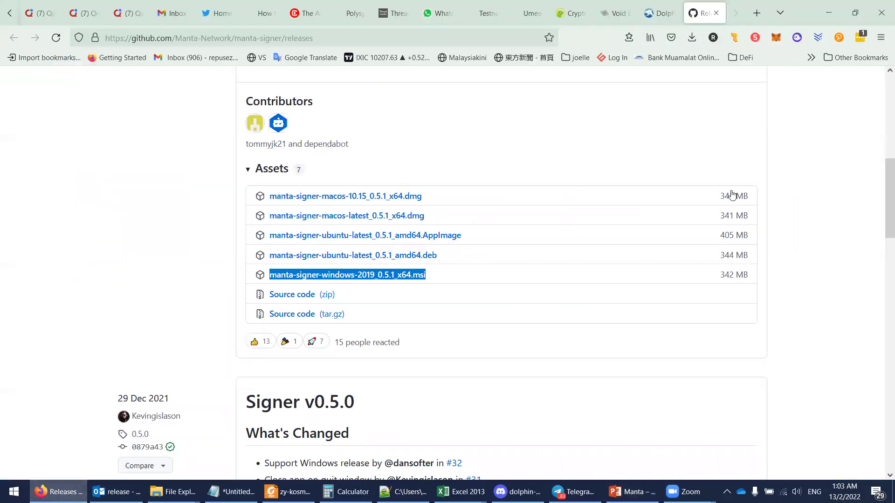
click(727, 491)
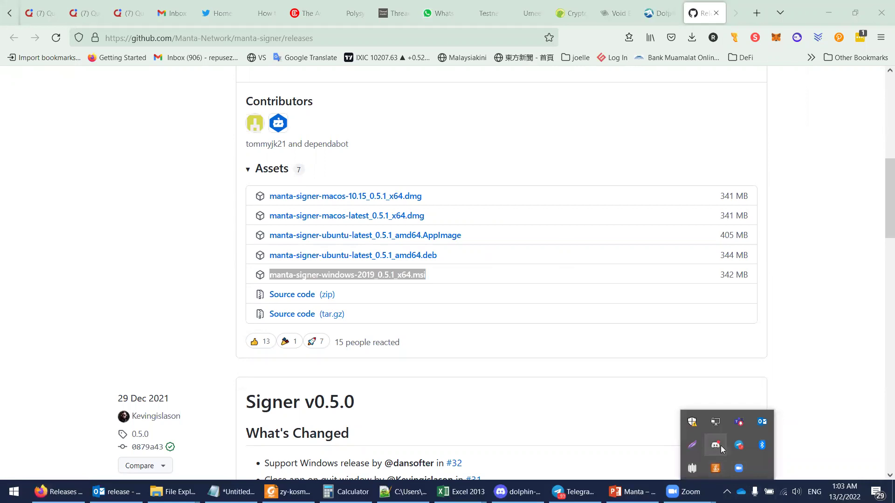
click(892, 493)
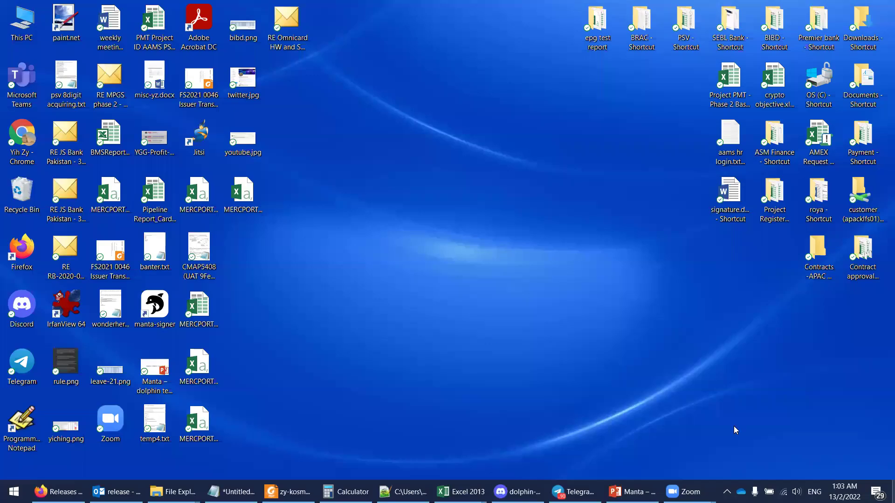
double_click(161, 321)
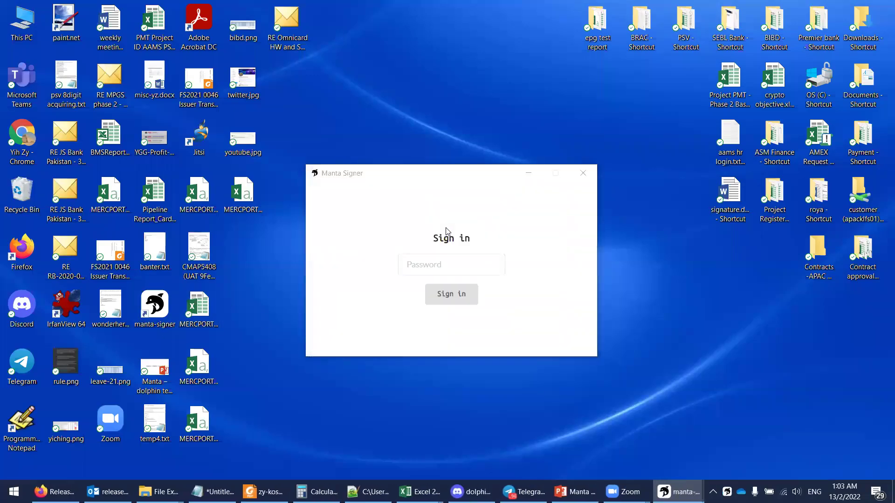
- Sign in to Manta Signer with the account password, retyping it after a failed attempt
text(••••)
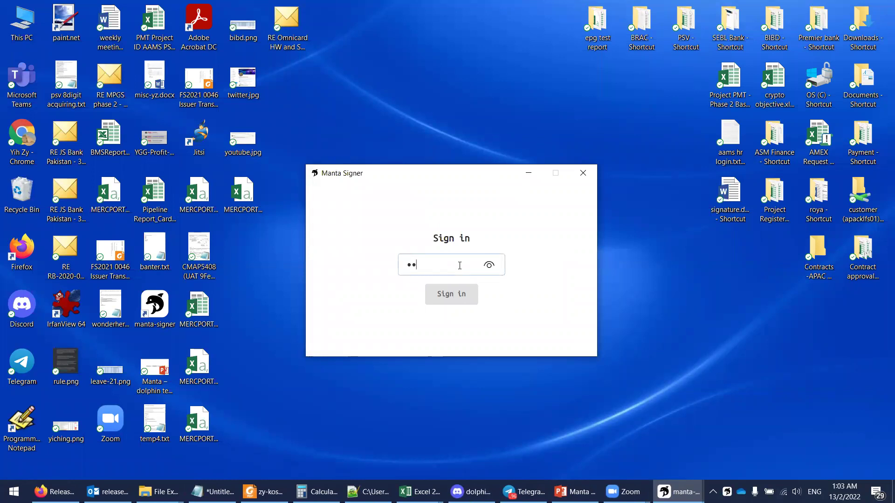
key(BackSpace)
key(BackSpace)
key(BackSpace)
key(BackSpace)
text(••••••••••)
click(460, 295)
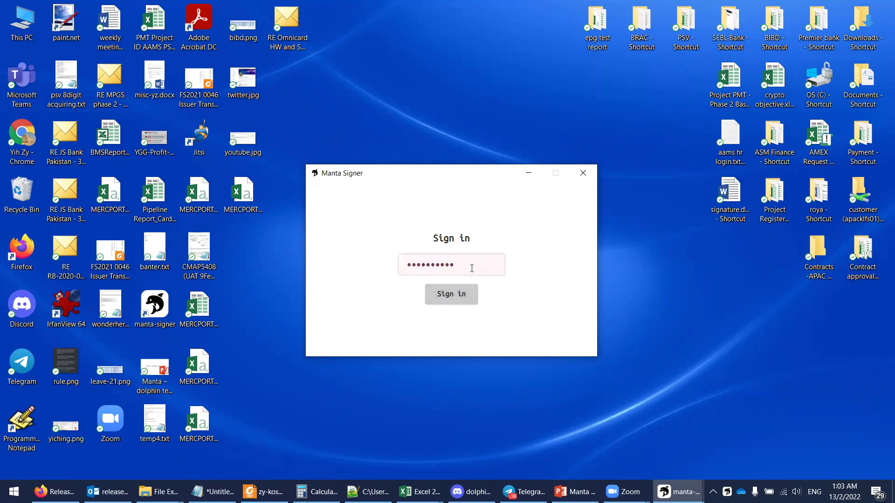
drag(472, 268, 375, 272)
text(••••••••••••)
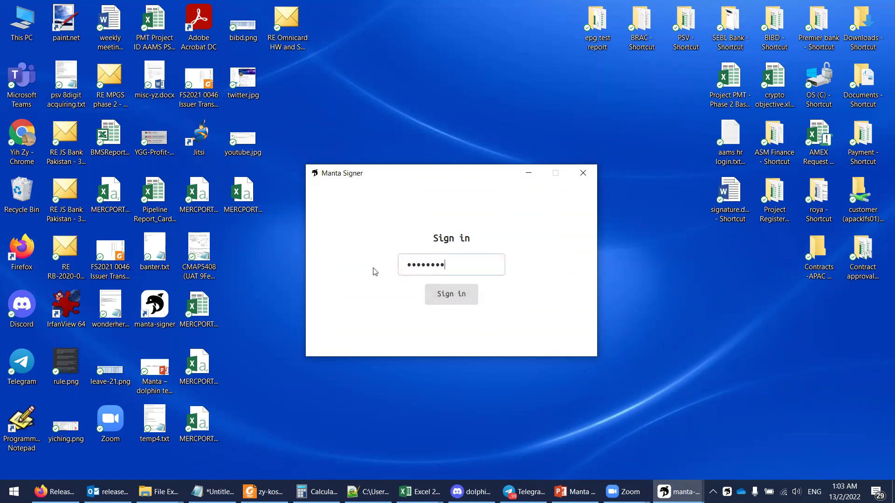
click(455, 293)
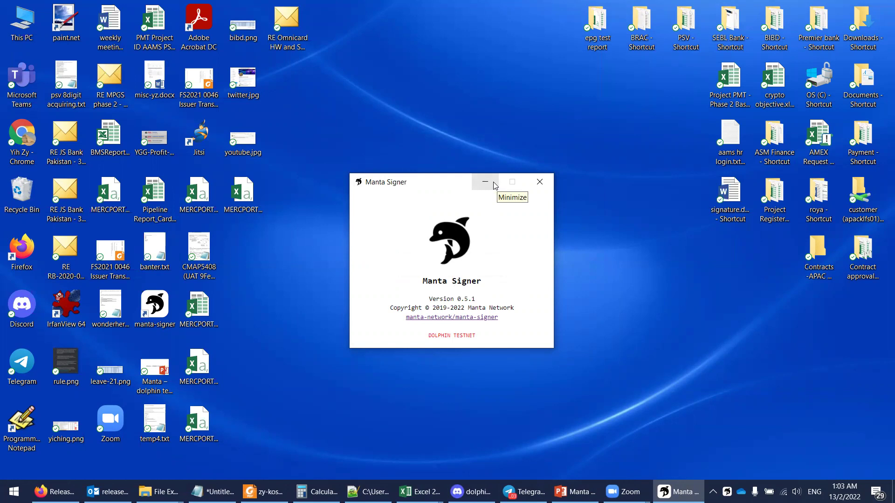
- Return to the Dolphin Transact page and check the Manta Signer v0.5.1 connection and wallet accounts
click(54, 491)
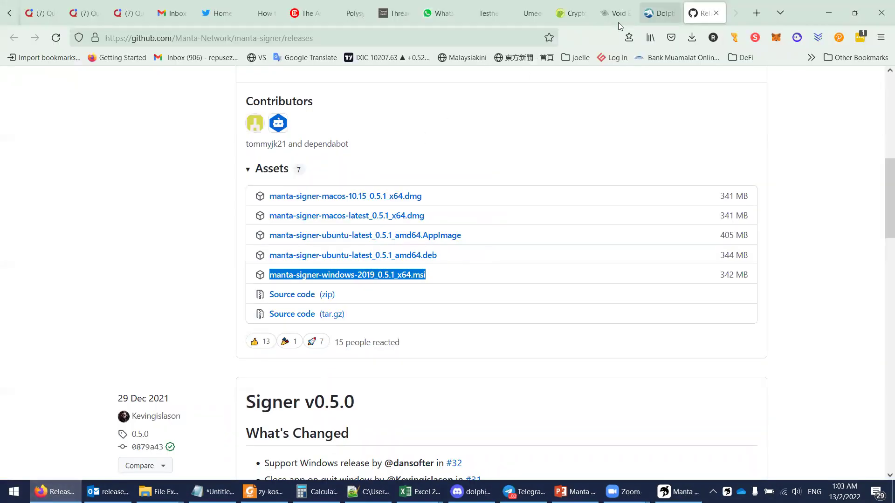
click(659, 13)
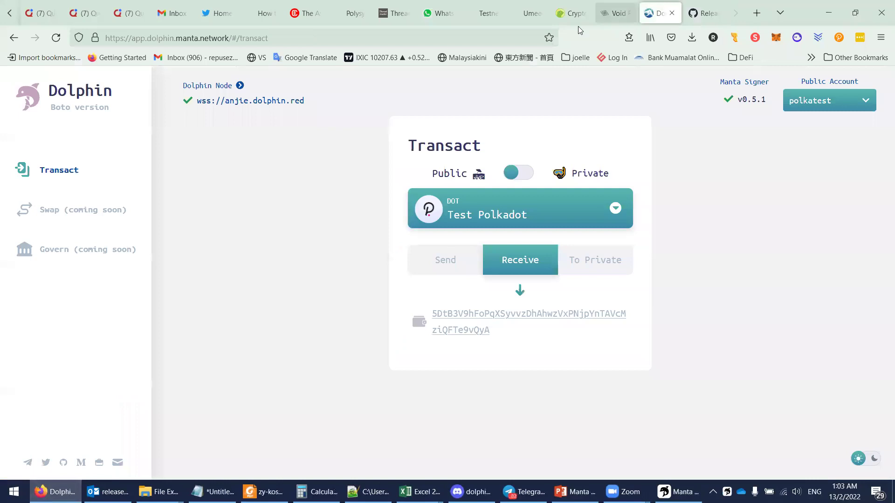
click(394, 40)
click(356, 37)
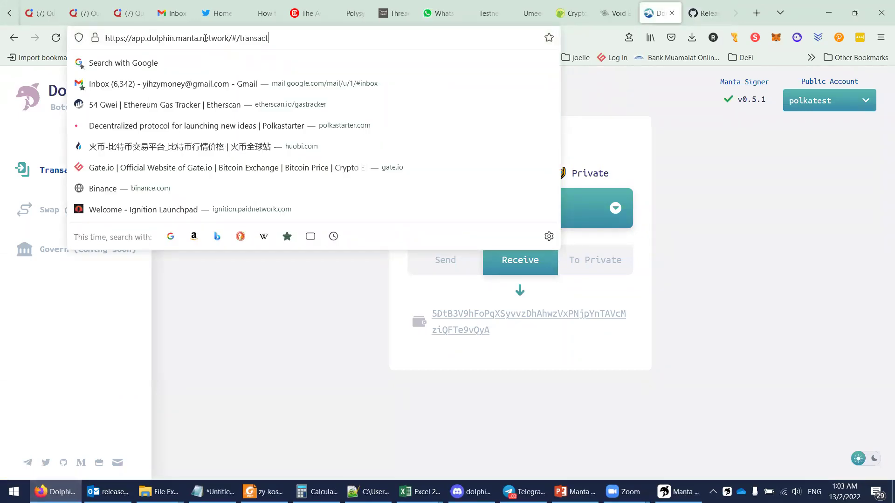
click(652, 116)
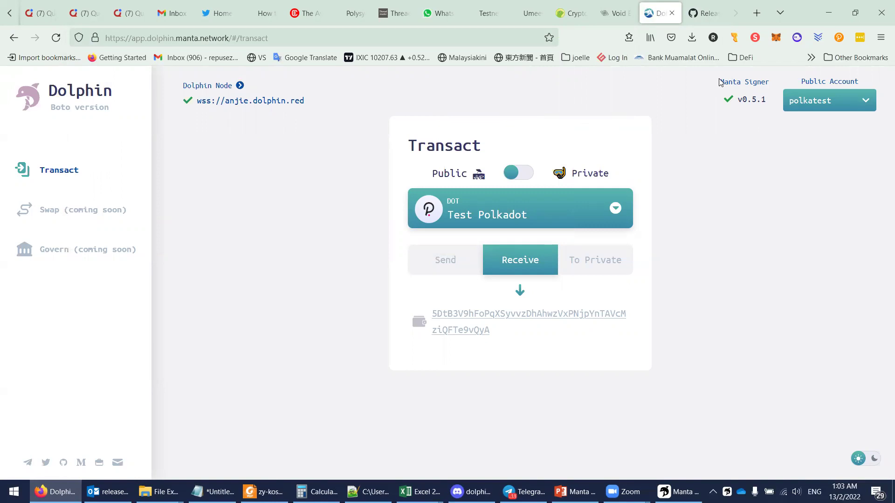
drag(719, 82, 766, 100)
click(839, 38)
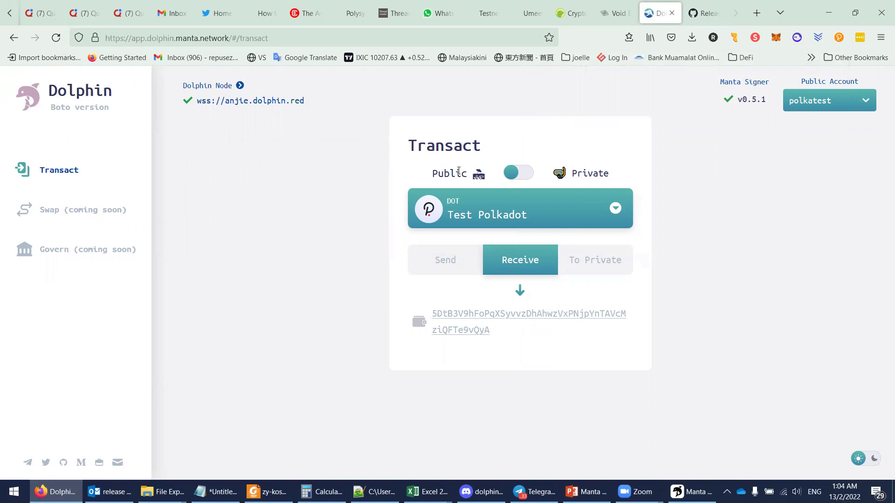
- Keep Public mode and switch the Send form to Test Polkadot
drag(451, 175, 438, 175)
click(435, 172)
click(476, 255)
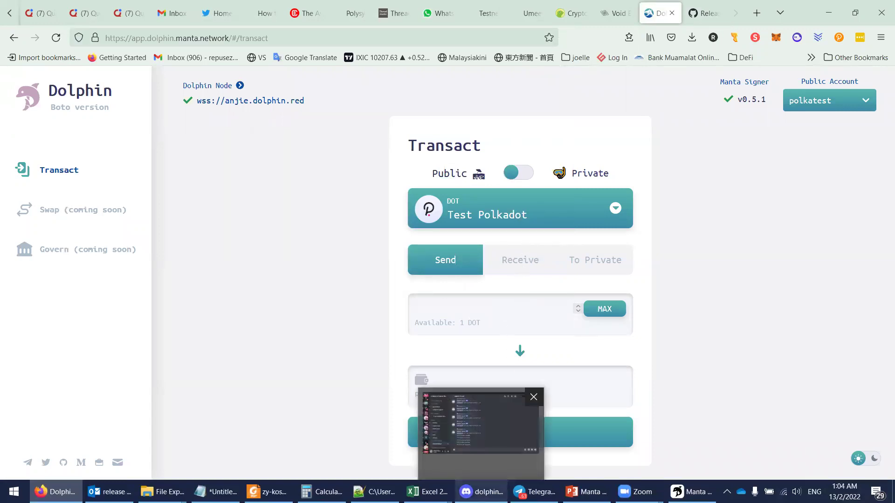
- In Discord, find the #dolphin-faucet channel and start a /gimme-ksm command
click(481, 491)
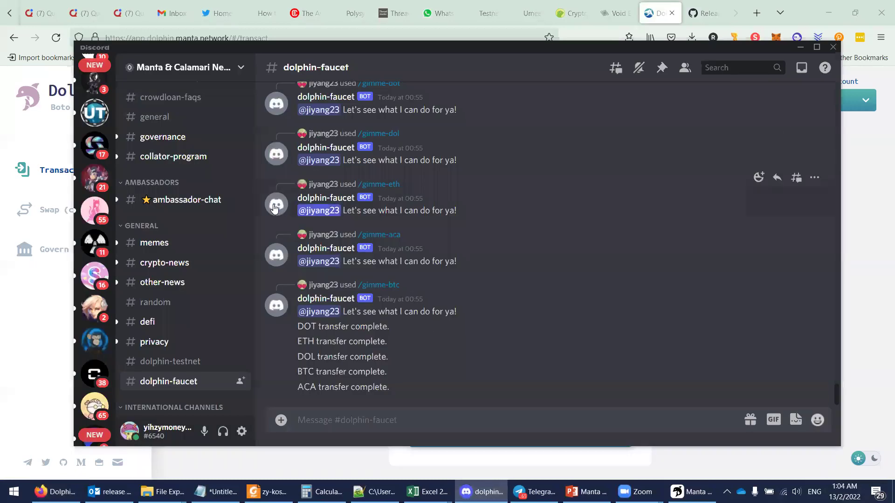
scroll(204, 176, up, 7)
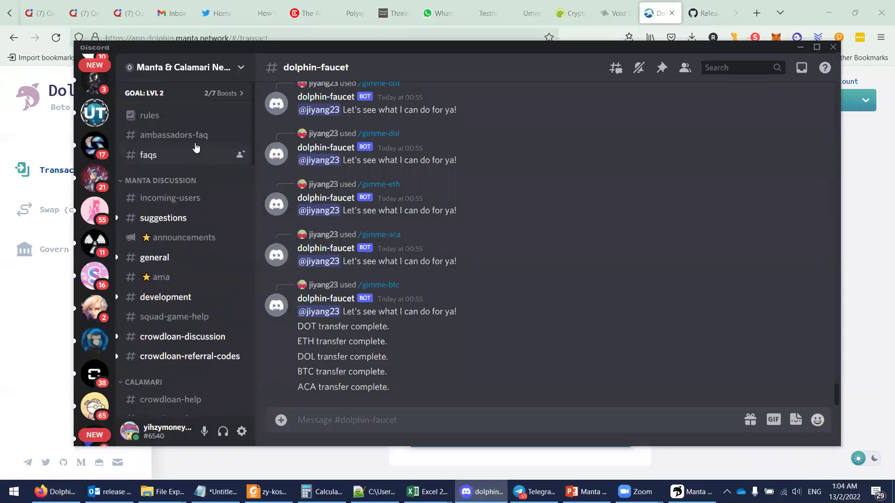
scroll(191, 138, down, 5)
scroll(191, 139, down, 6)
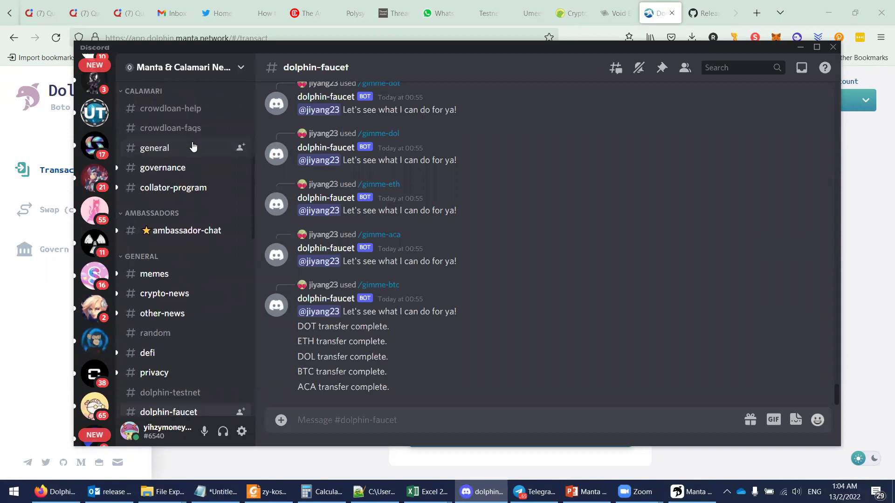
scroll(211, 218, up, 3)
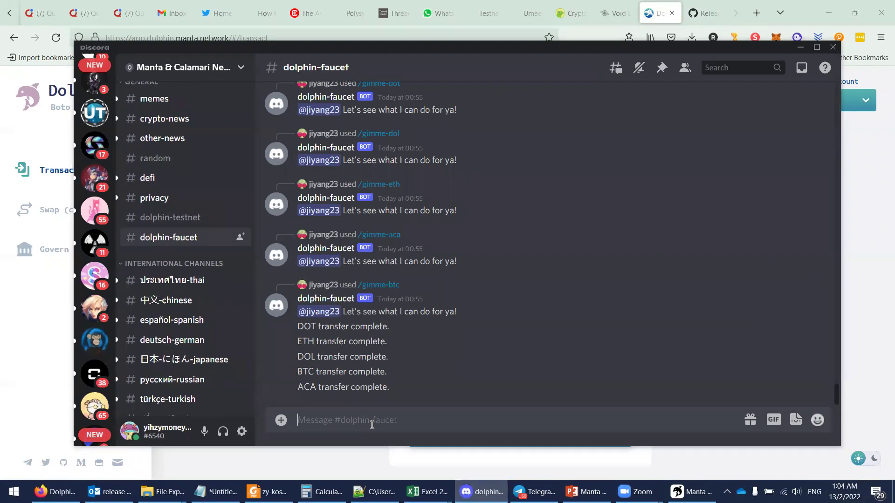
text(/gimm)
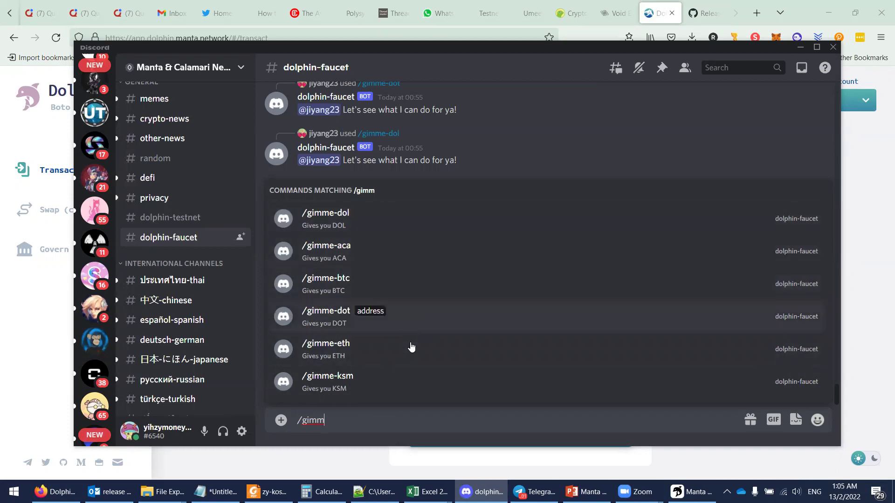
click(411, 378)
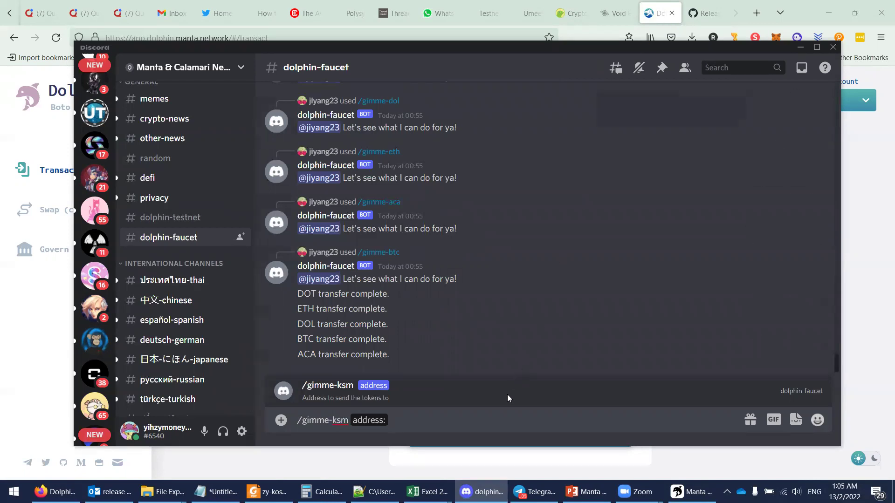
- Delete the pasted text and the command, leaving the message box empty
key(ctrl+v)
drag(491, 418, 388, 381)
key(ctrl+a)
key(BackSpace)
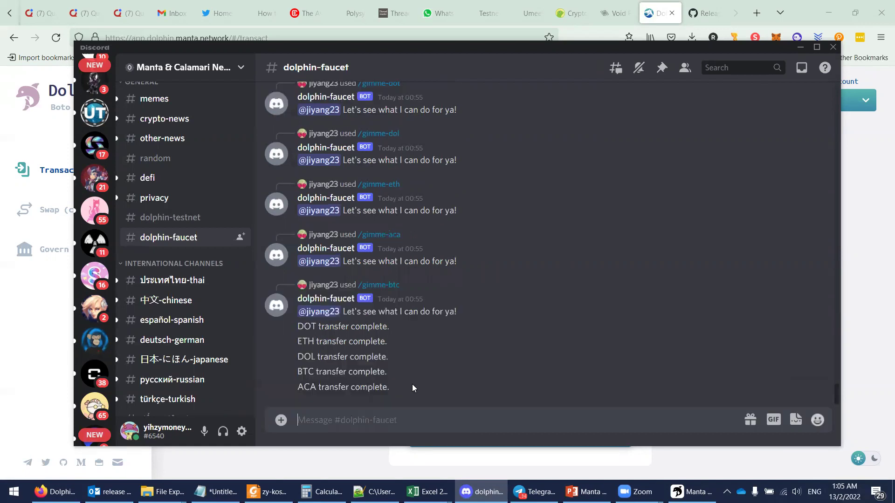
text(/)
key(BackSpace)
- Copy the public Test Polkadot receiving address from the Dolphin Receive tab
click(882, 120)
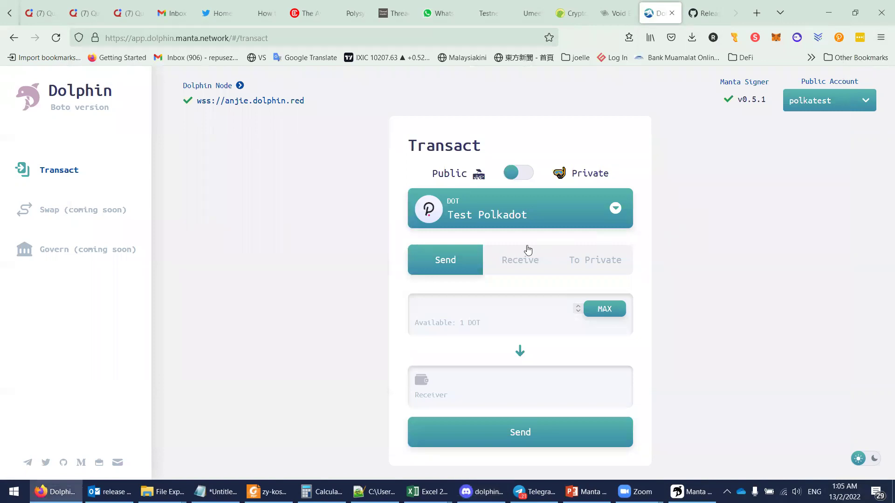
click(500, 260)
click(479, 333)
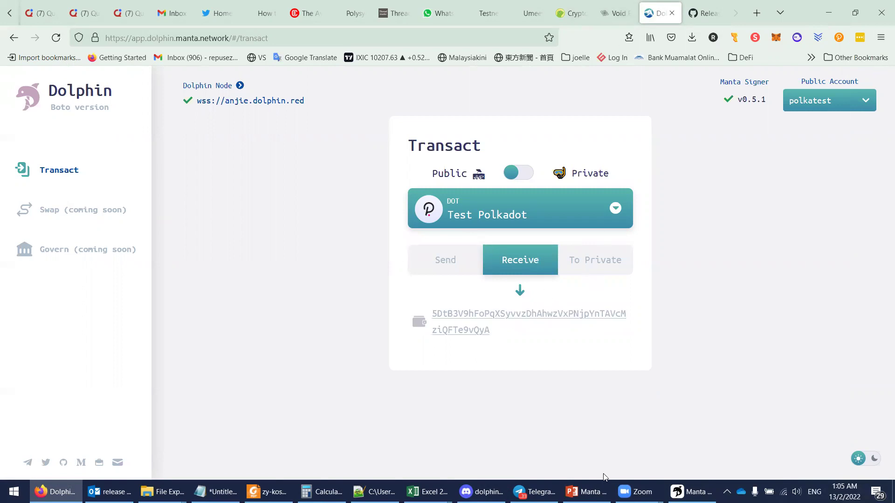
click(480, 492)
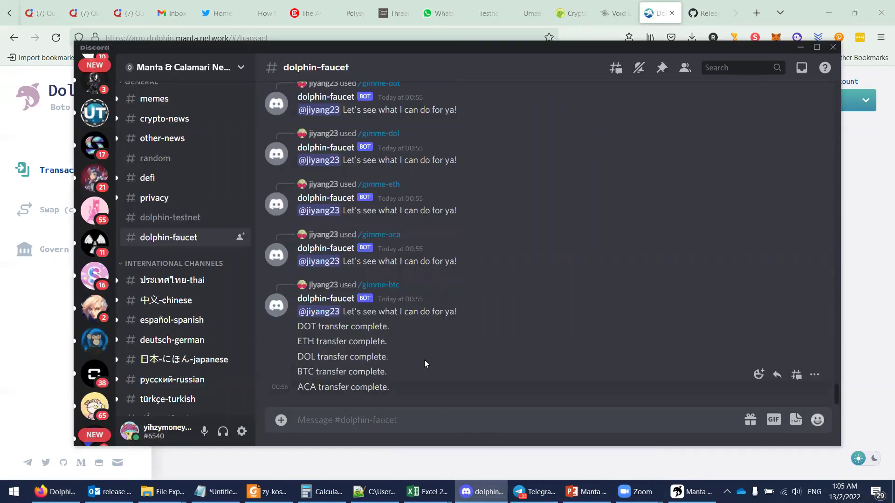
- Send a /gimme-ksm faucet request with the copied receiving address
text(/g)
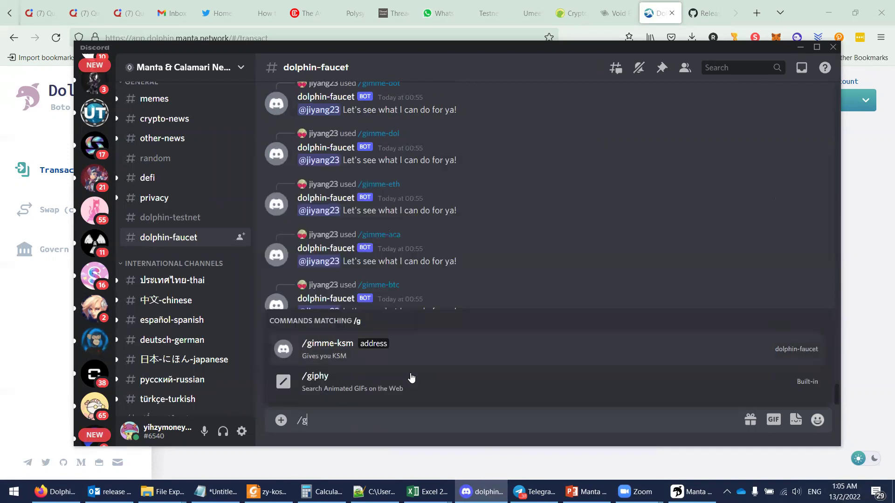
text(imme-ksm)
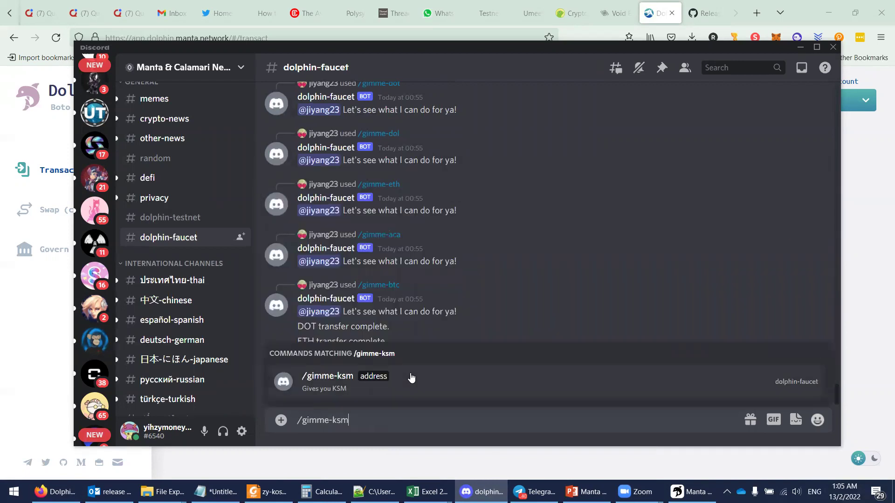
key(Tab)
key(ctrl+v)
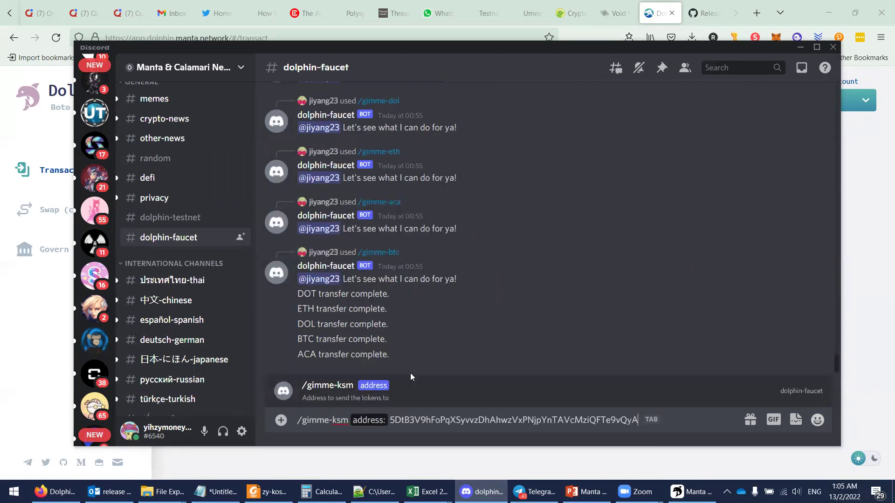
key(Return)
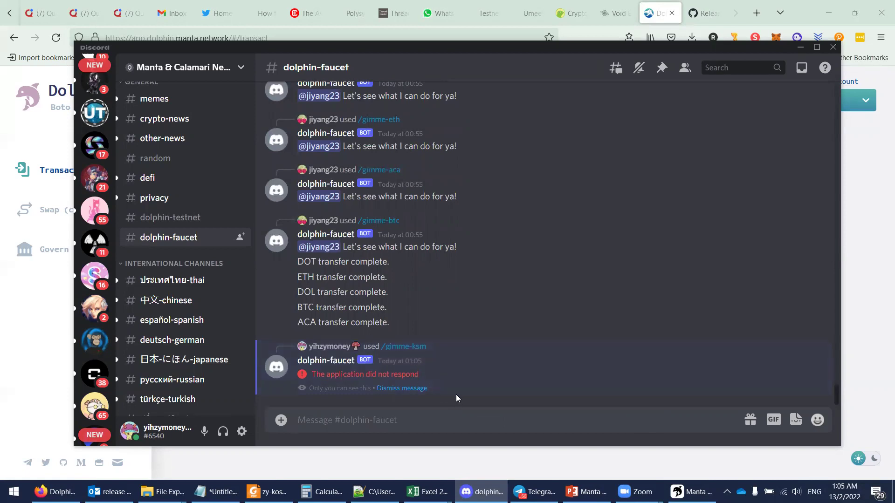
- Send a /gimme-eth faucet request with the same receiving address
text(/gimme-)
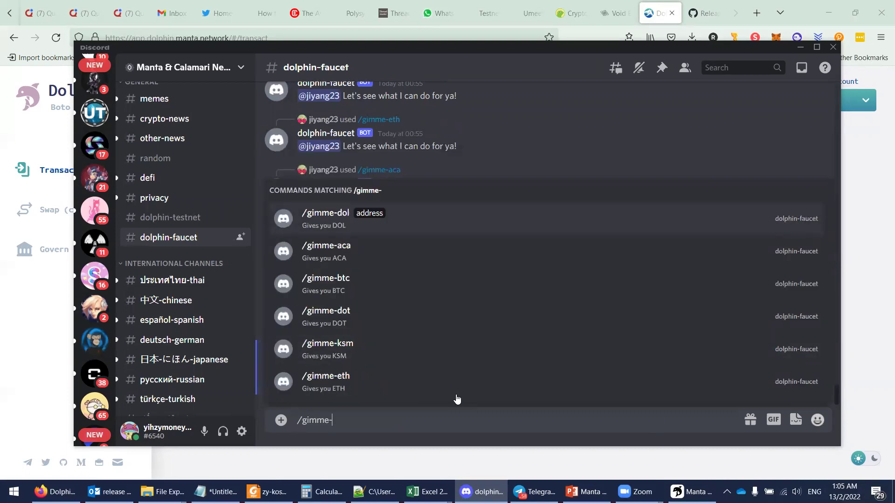
click(457, 399)
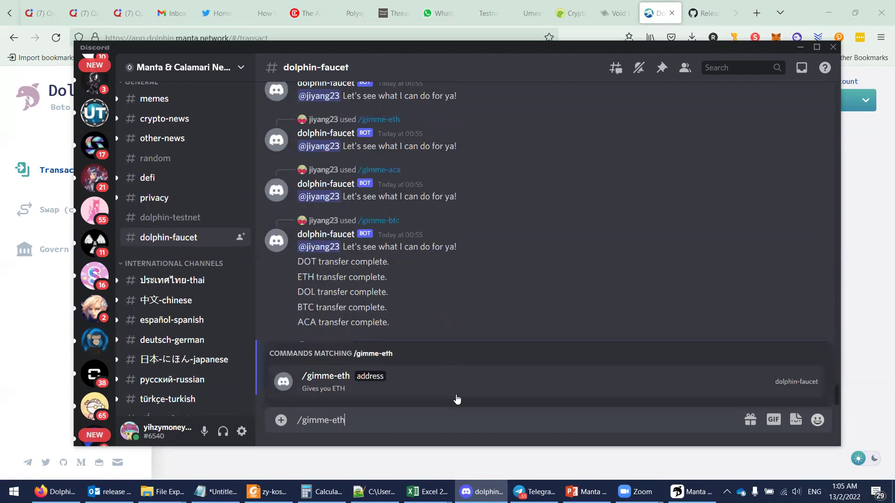
key(ctrl+v)
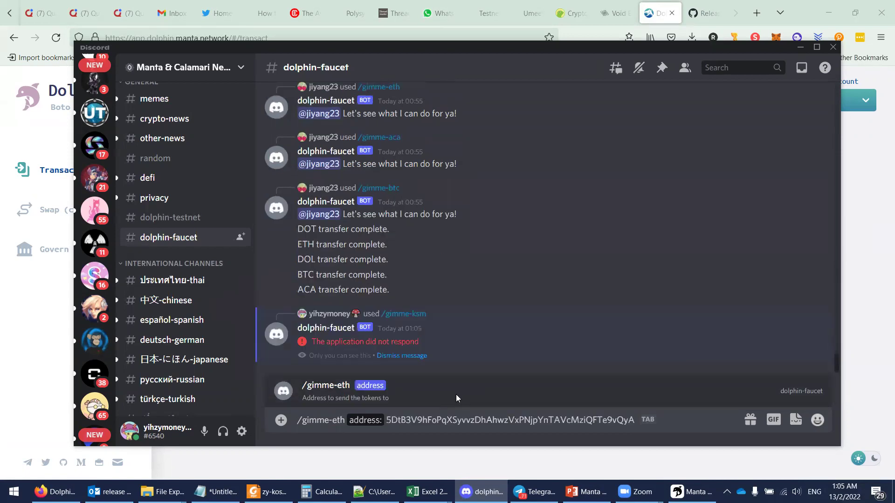
key(Return)
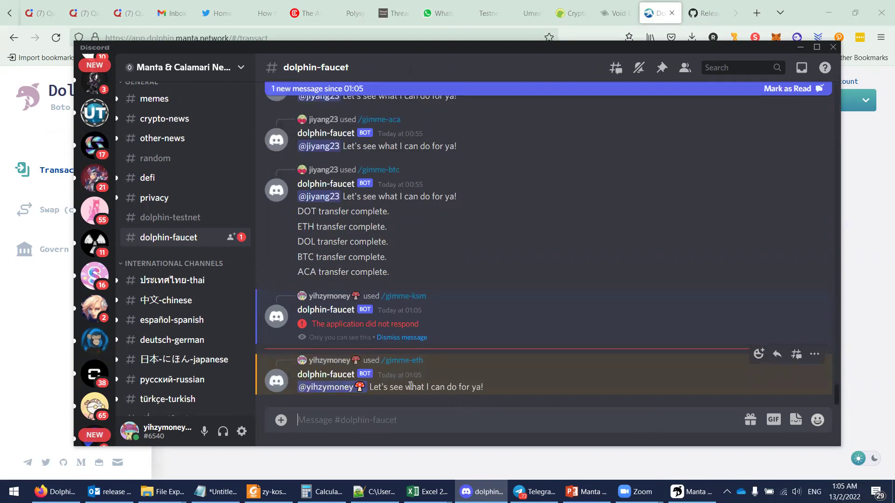
- Enter 0.5 DOT in the public Send form, paste a receiver address, then clear it
click(799, 50)
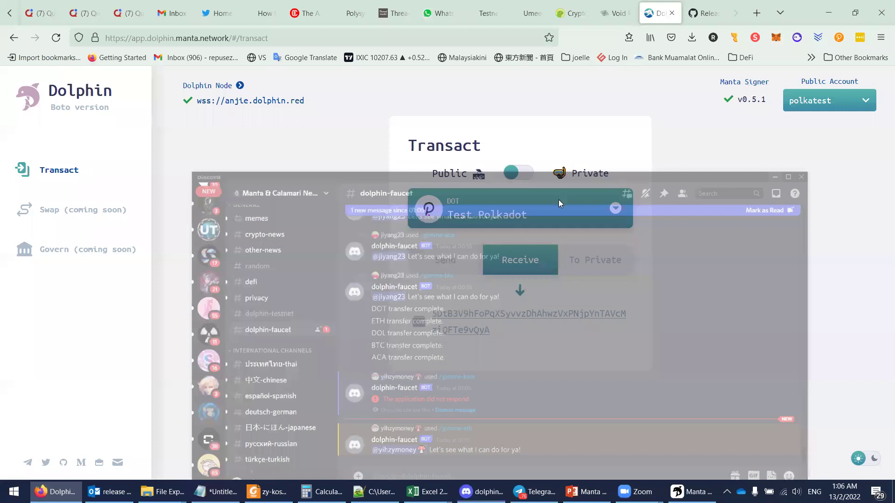
click(444, 260)
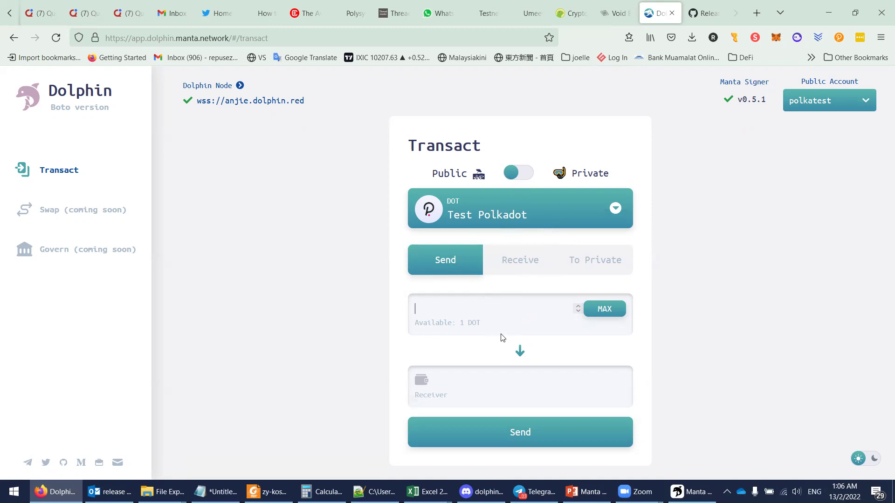
text(0.5)
click(514, 381)
key(ctrl+v)
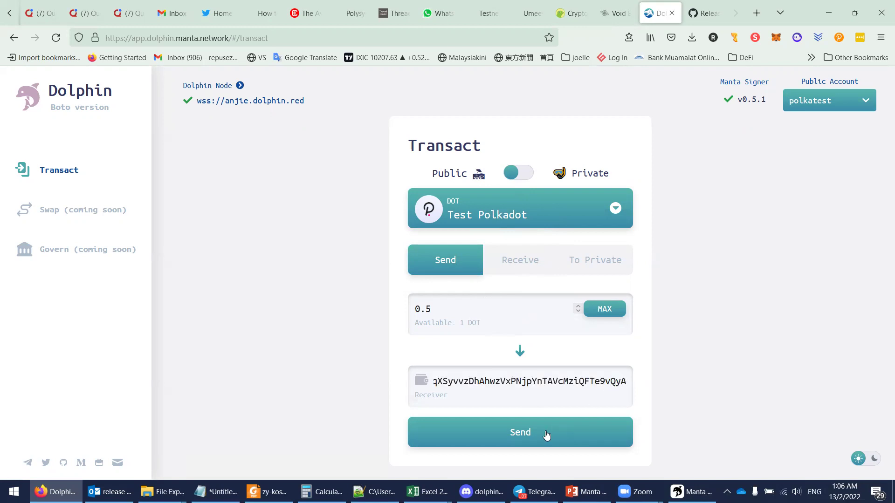
key(ctrl+a)
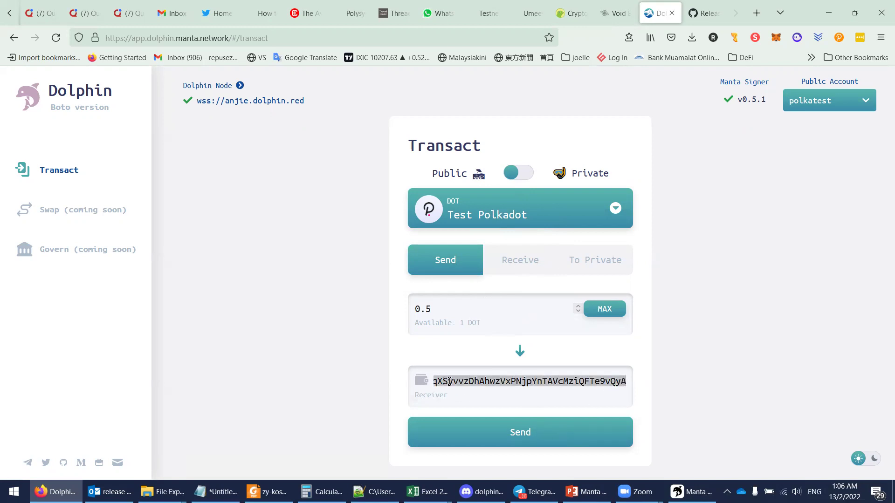
key(BackSpace)
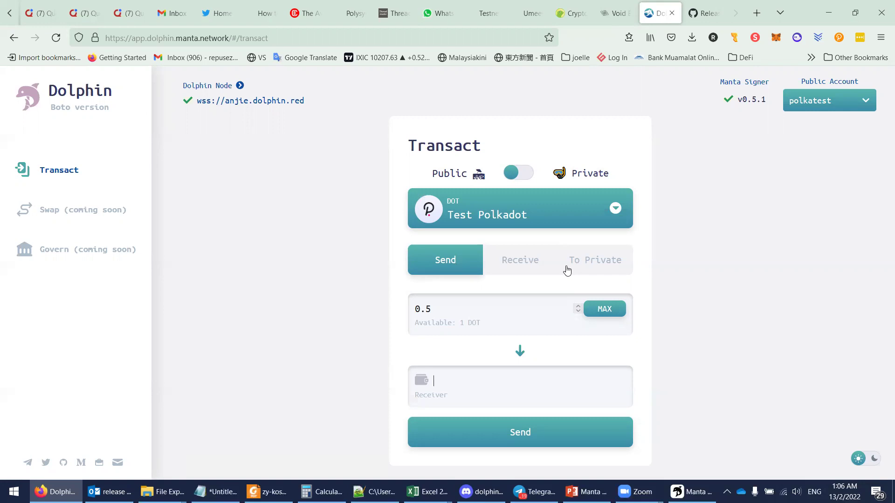
- Deposit 0.5 DOT To Private and sign the transaction with the account password
click(589, 266)
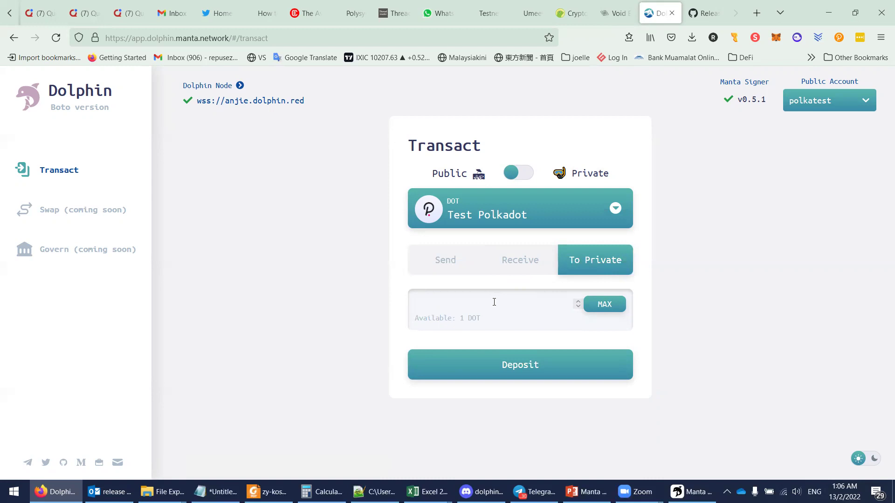
text(0.5)
click(527, 374)
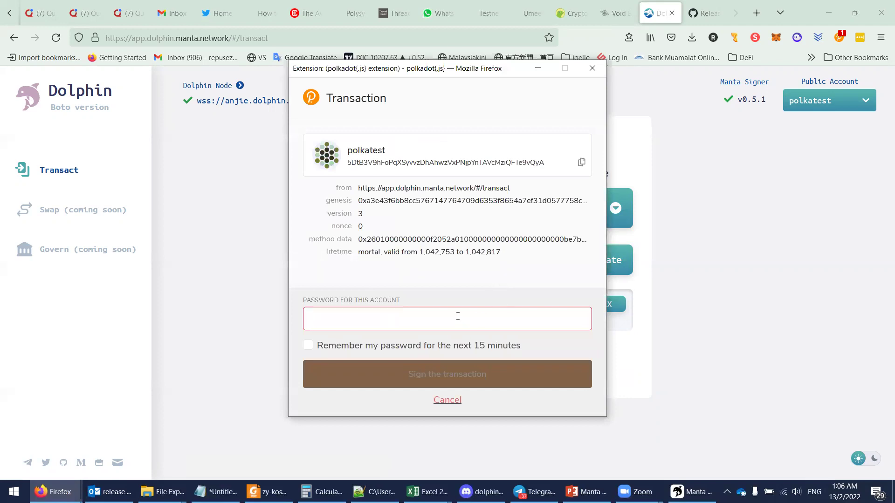
text(•••••••••••)
key(Return)
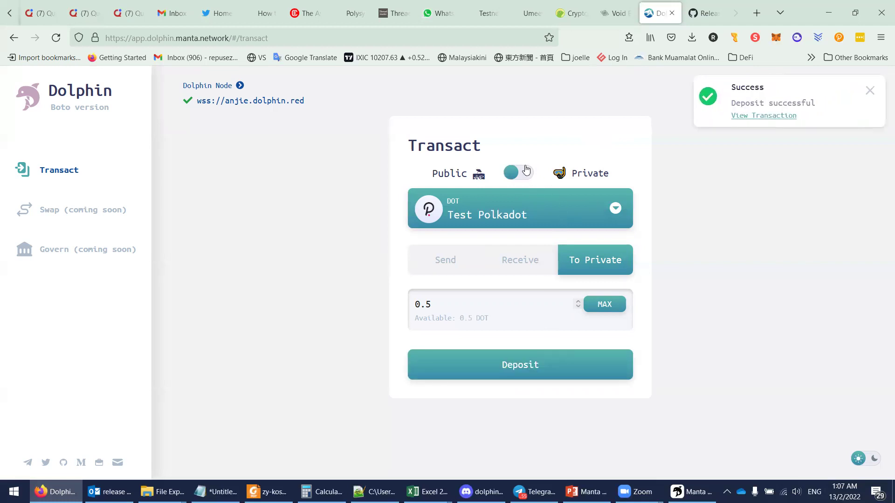
- Switch to the 0.6 pDOT private balance and enter 0.5 pDOT in the Send form
click(869, 91)
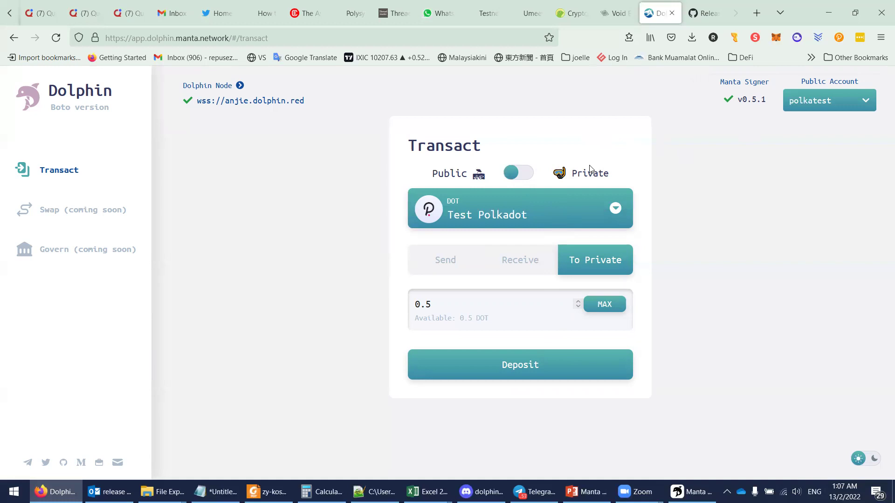
click(528, 176)
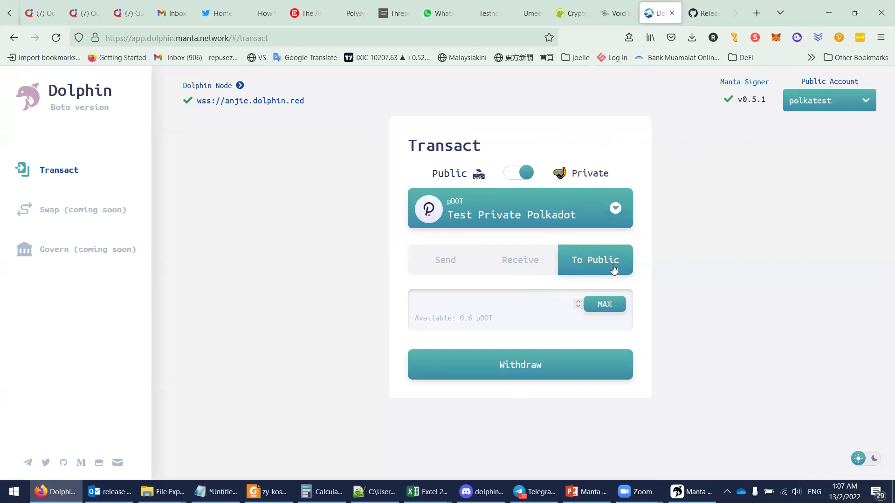
click(449, 260)
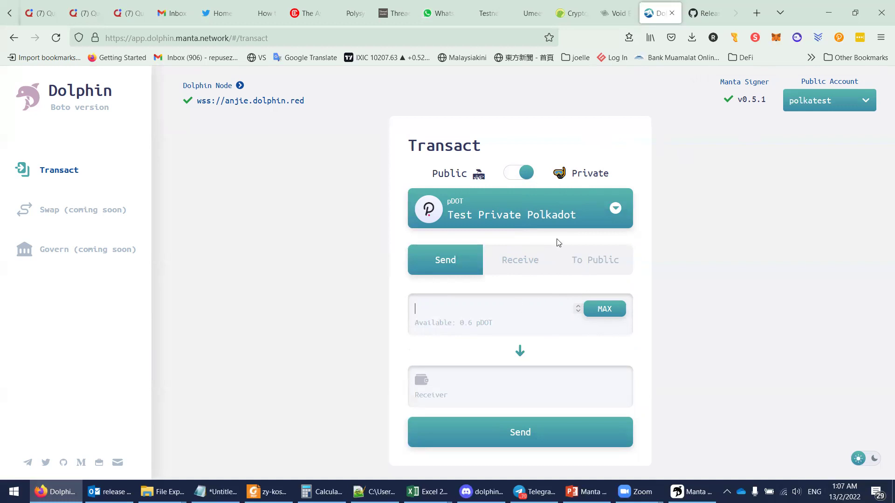
click(489, 304)
click(529, 262)
click(449, 261)
text(0.5)
- Generate a new private pDOT receiving address and copy it
click(518, 263)
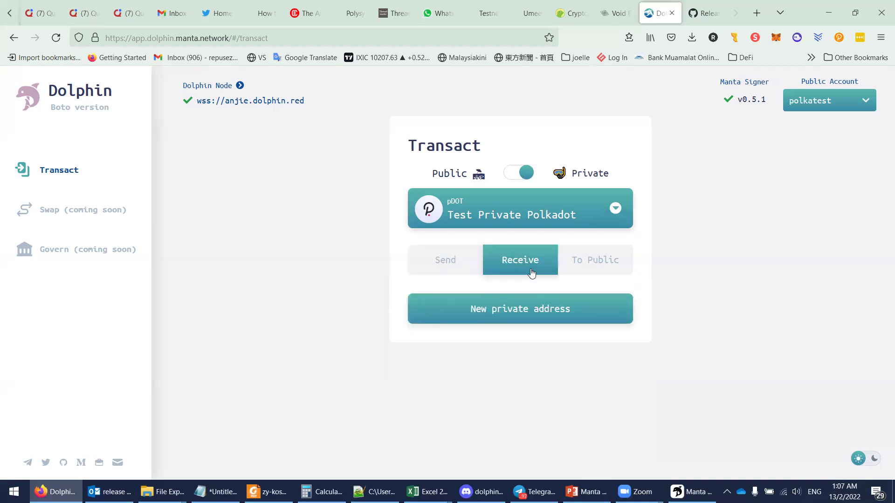
click(515, 314)
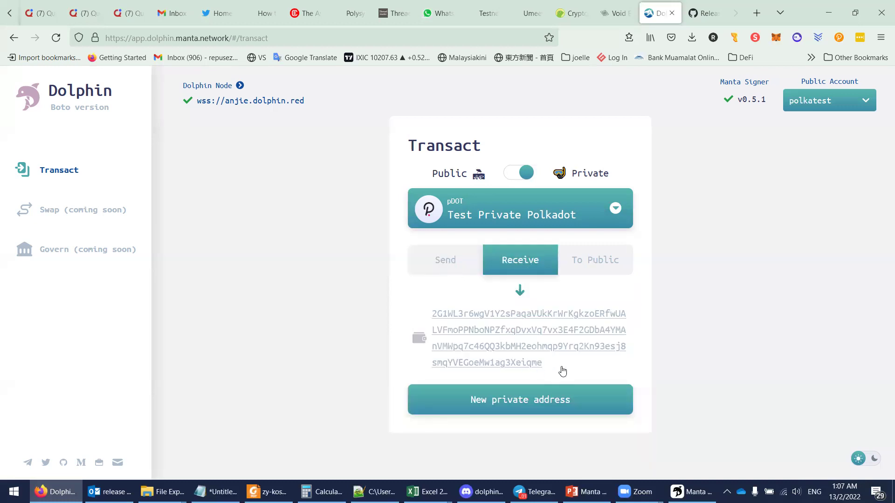
drag(558, 367, 432, 316)
click(432, 317)
drag(550, 363, 433, 316)
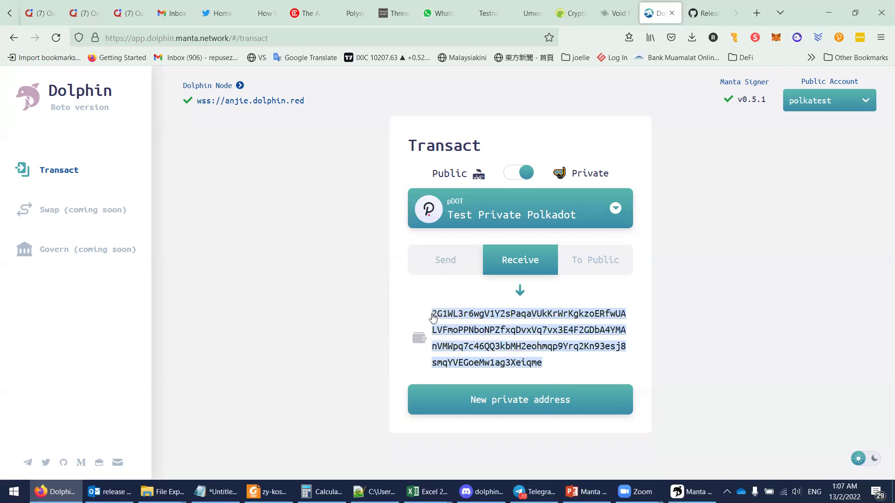
click(432, 317)
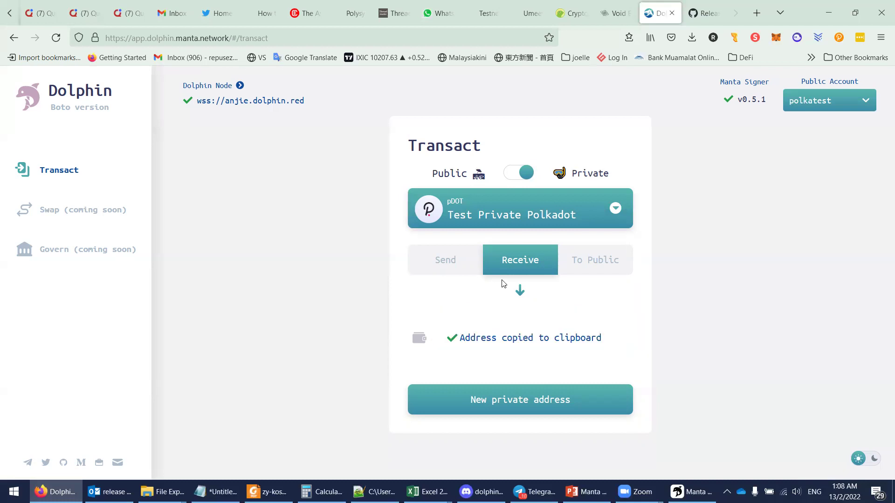
- Paste the copied private address into the Send form's Receiver field
click(445, 260)
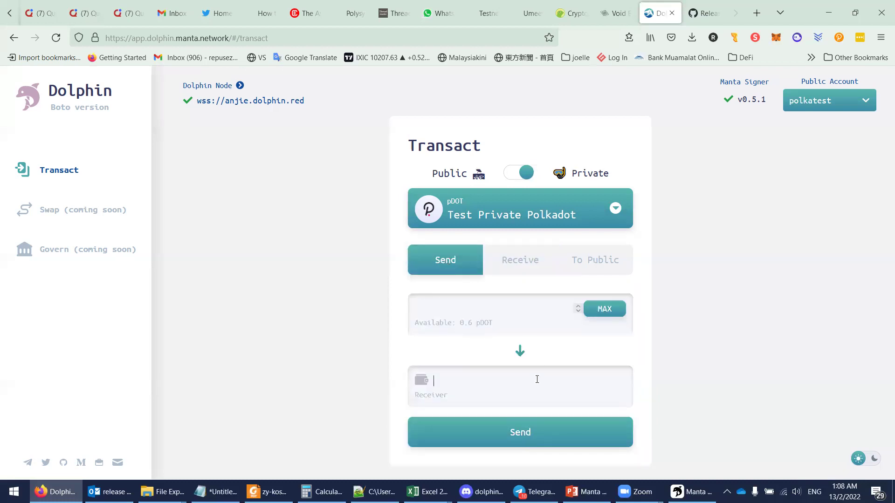
key(ctrl+v)
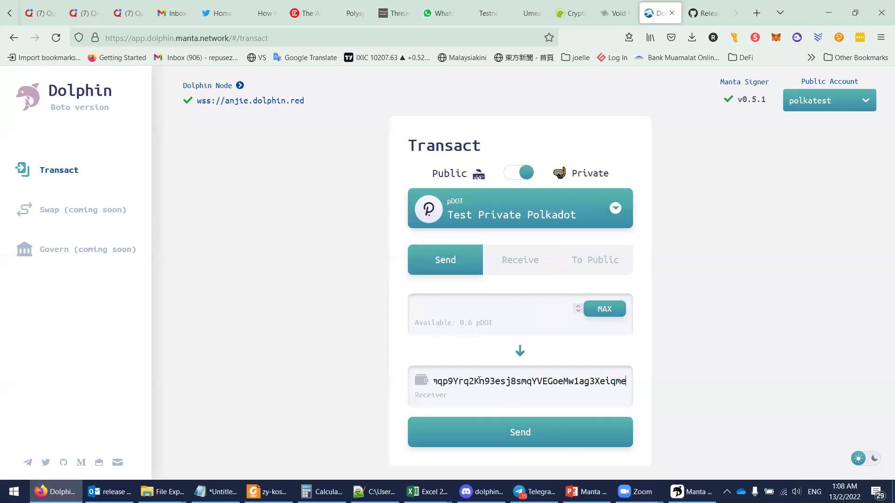
click(511, 268)
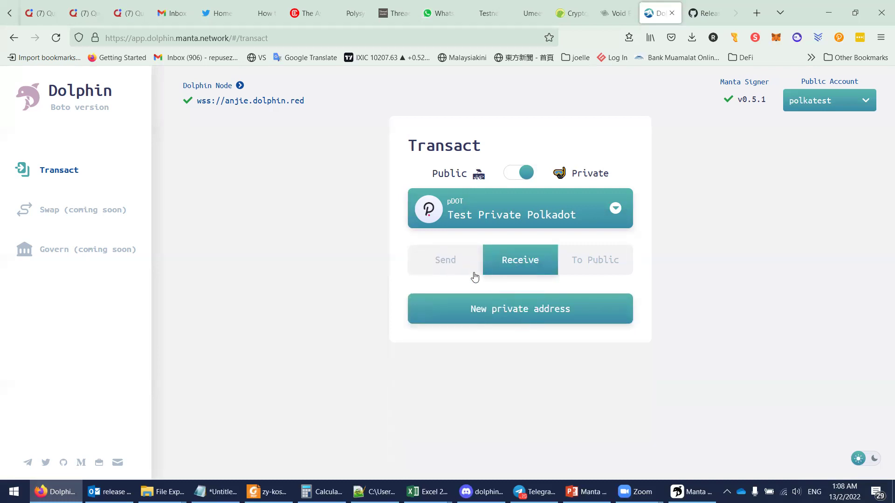
click(454, 266)
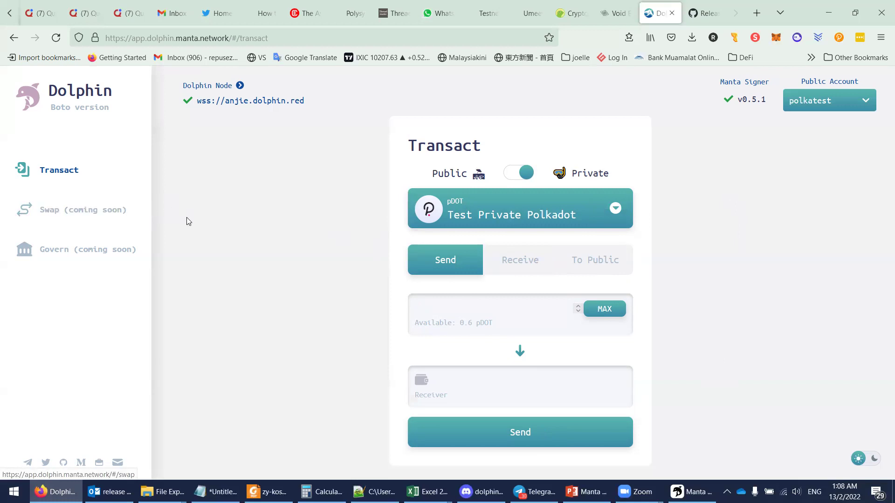
- On the Swap page, choose Test Private Kusama (pKSM) as the token to receive
click(92, 214)
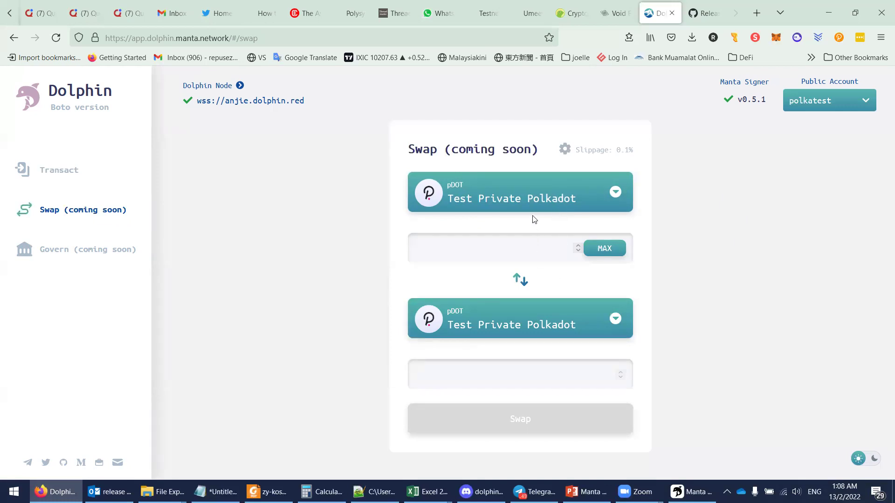
click(538, 330)
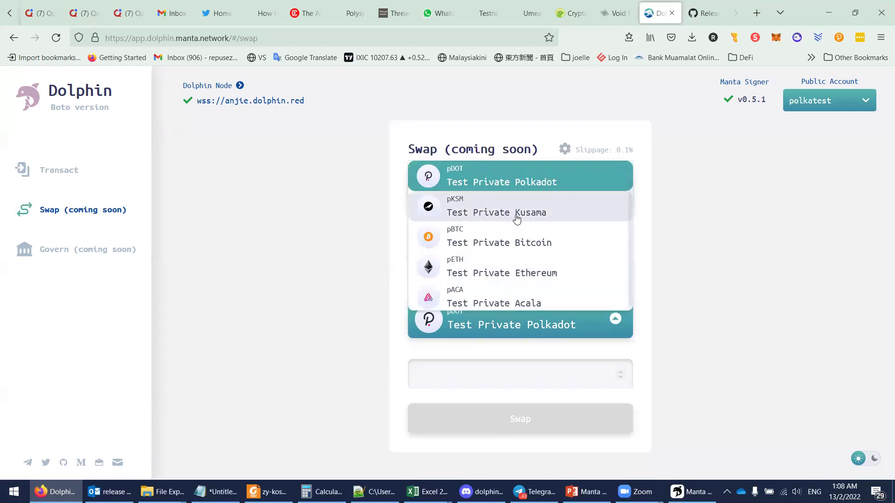
click(521, 170)
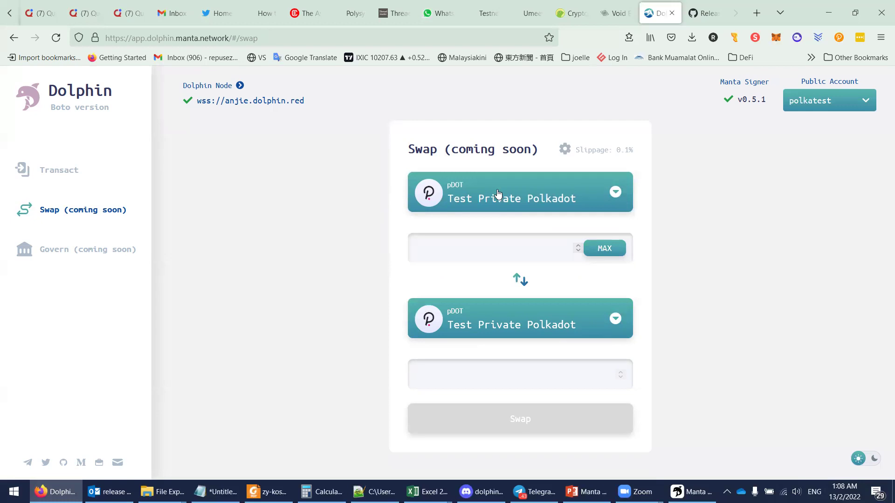
click(546, 331)
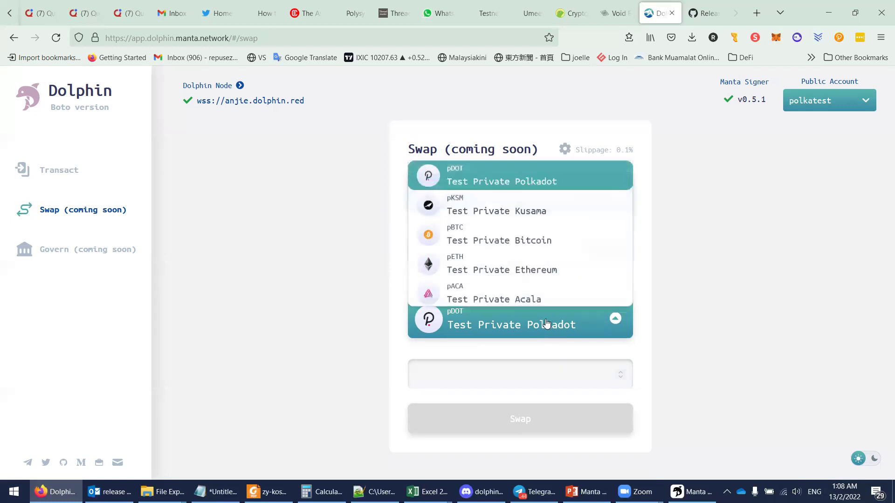
click(521, 219)
- Set the pDOT swap amount to 2, replacing the MAX value of 100
click(602, 248)
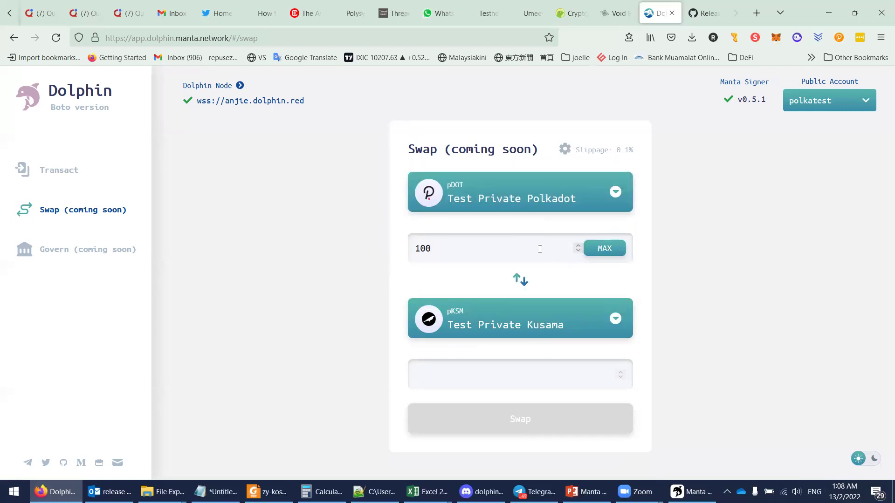
drag(539, 248, 402, 247)
text(2)
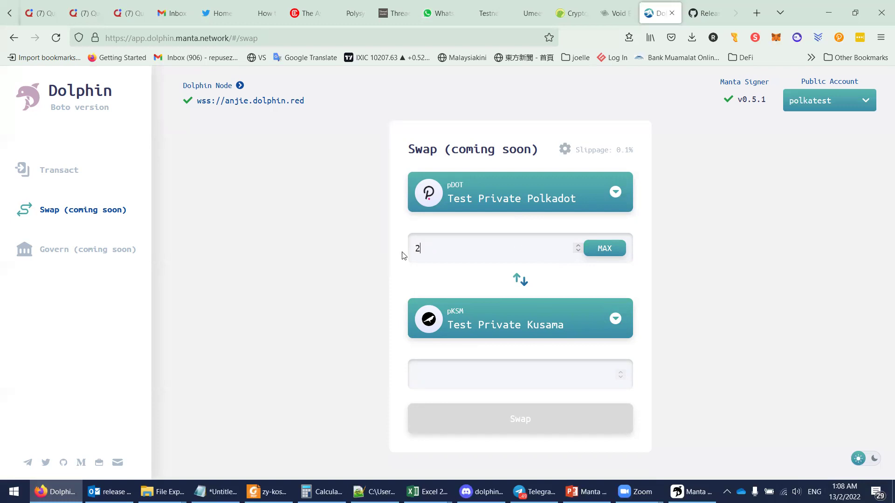